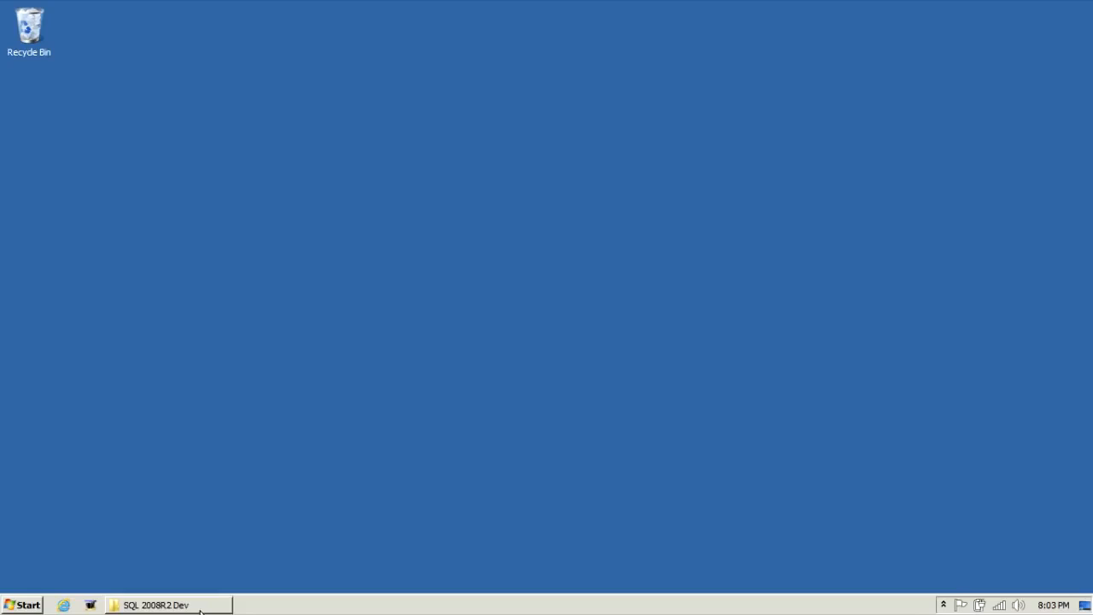
- Open the SQL 2008R2 Dev disc folder and run setup to launch the SQL Server Installation Center
left_click(200, 610)
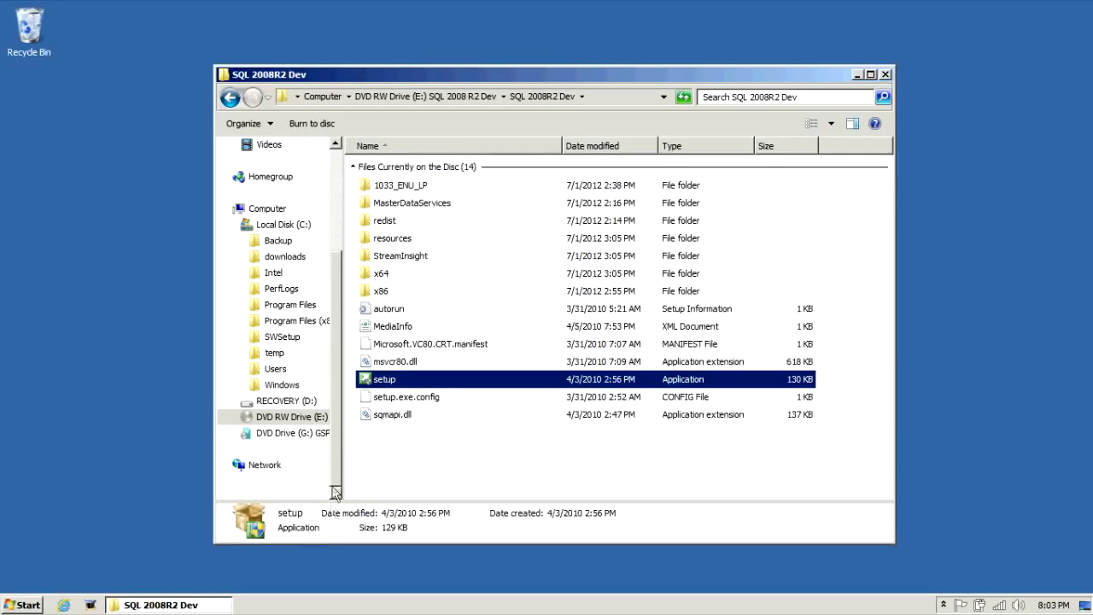
left_click(380, 381)
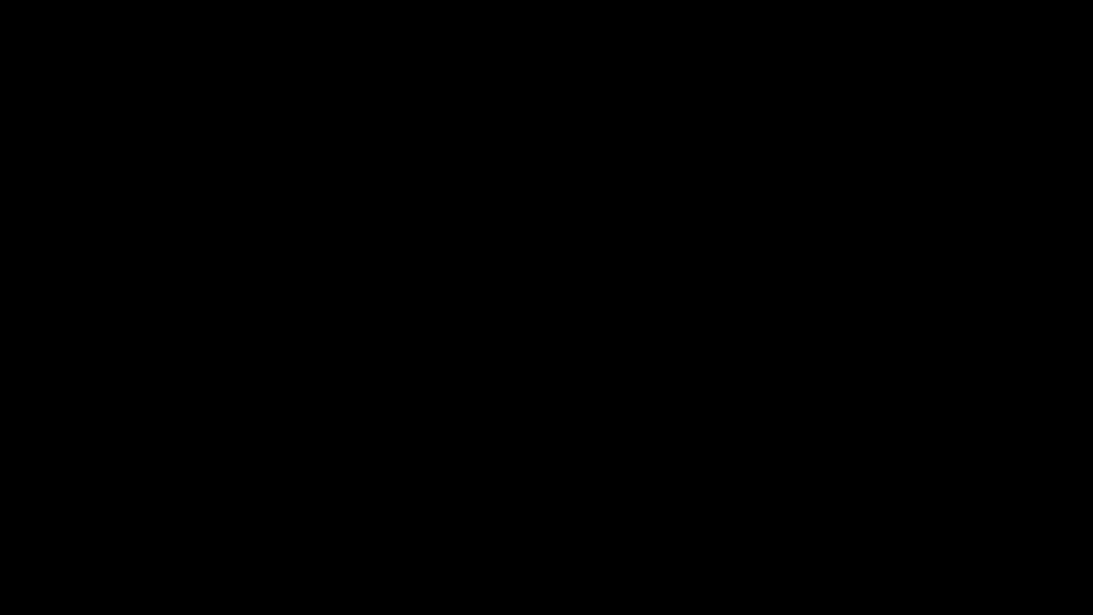
left_click(625, 357)
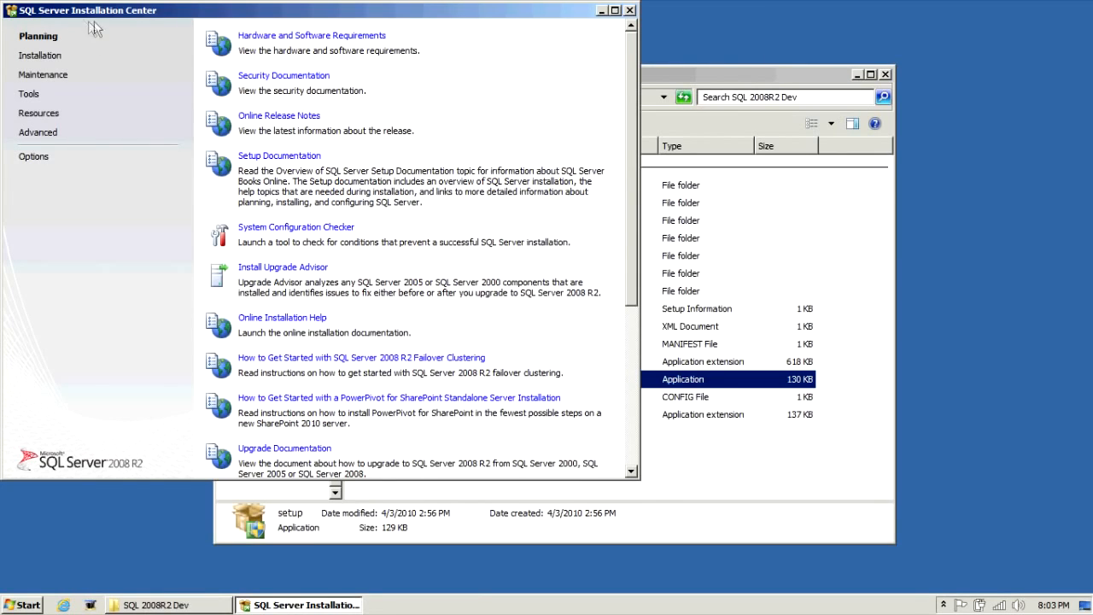
- Start a new stand-alone SQL Server installation and accept the setup support rules check
left_click(47, 62)
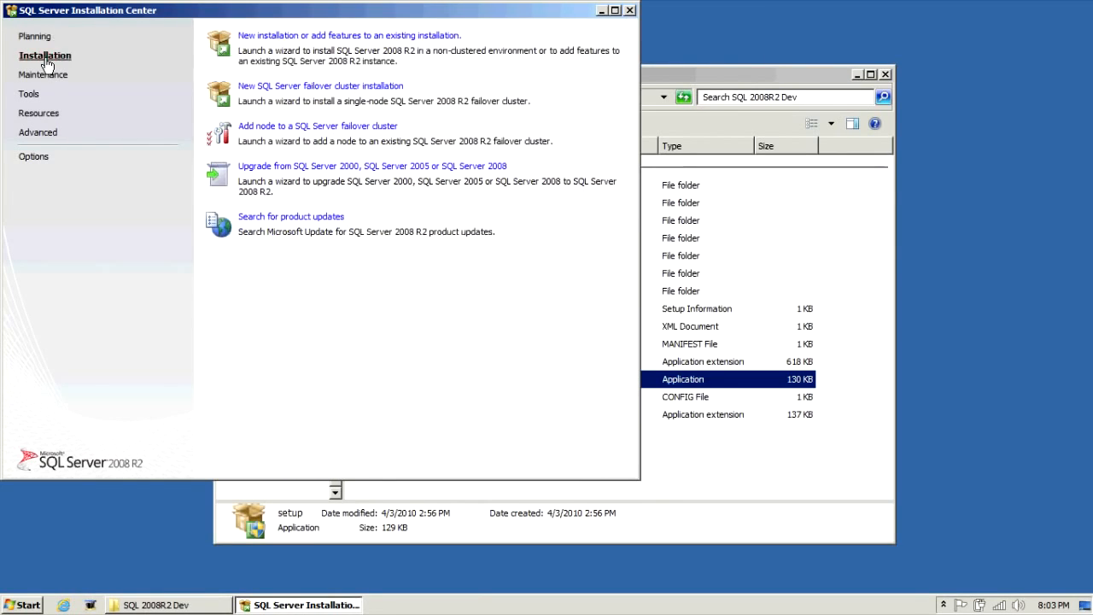
left_click(274, 37)
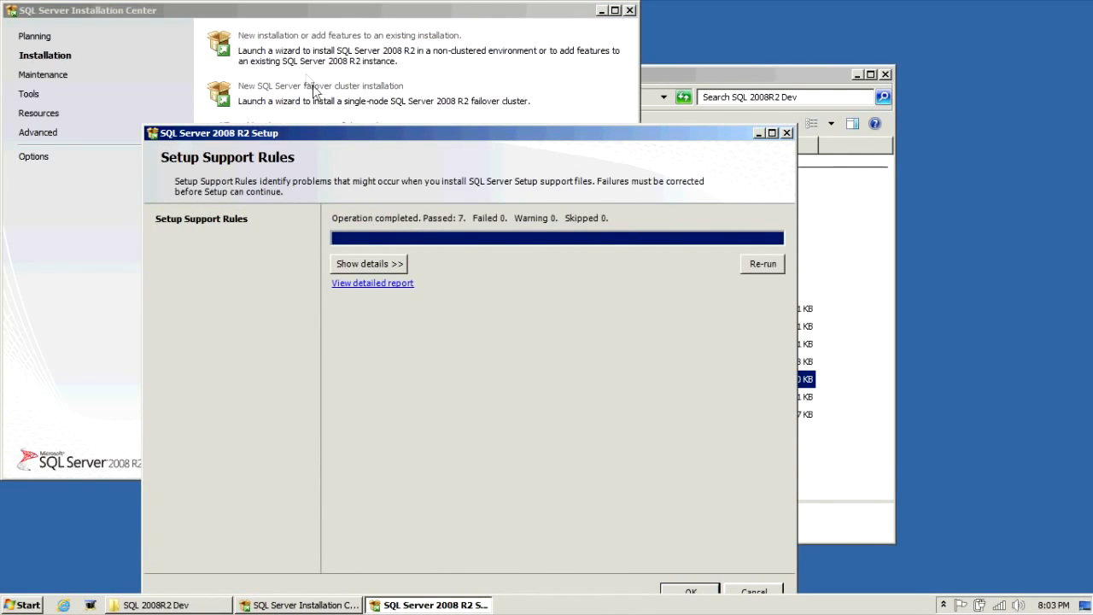
left_click_drag(334, 132, 346, 83)
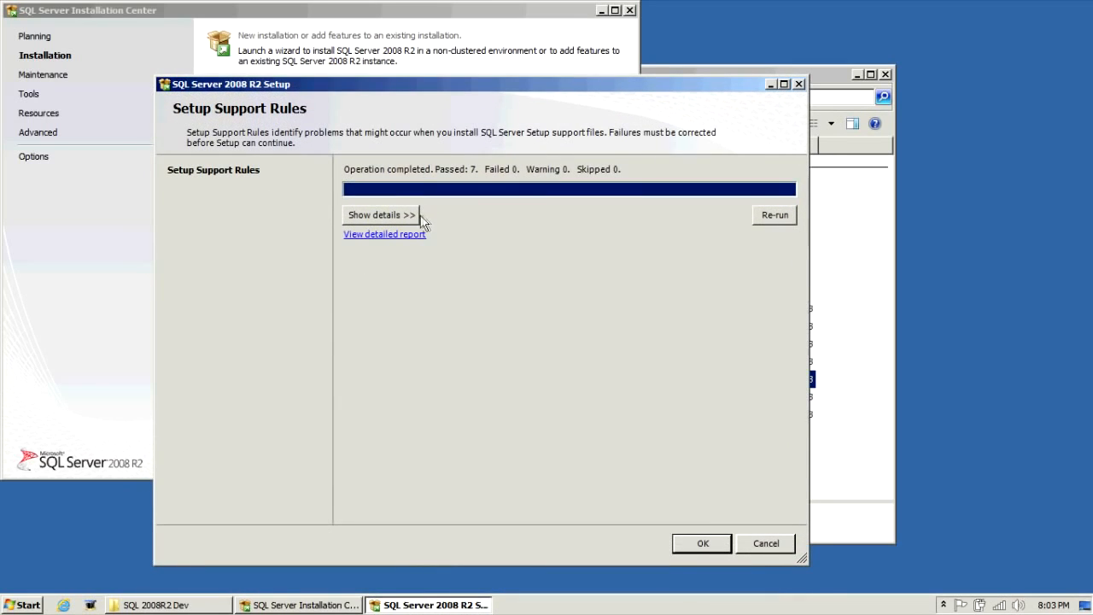
left_click(423, 219)
left_click(702, 543)
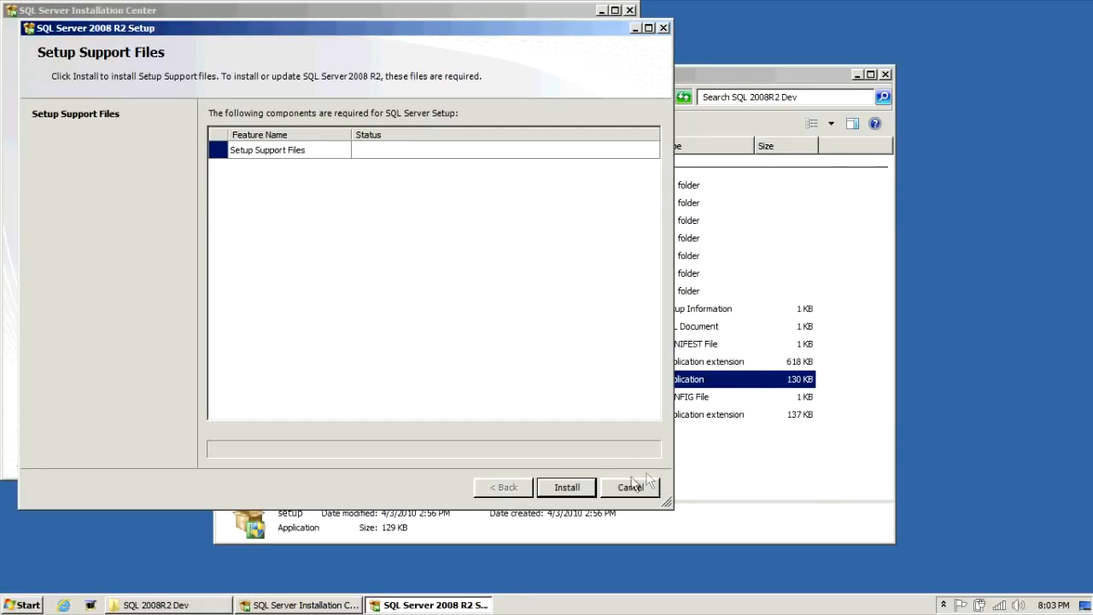
- Install the setup support files and continue past the support rules and product key pages
left_click(581, 493)
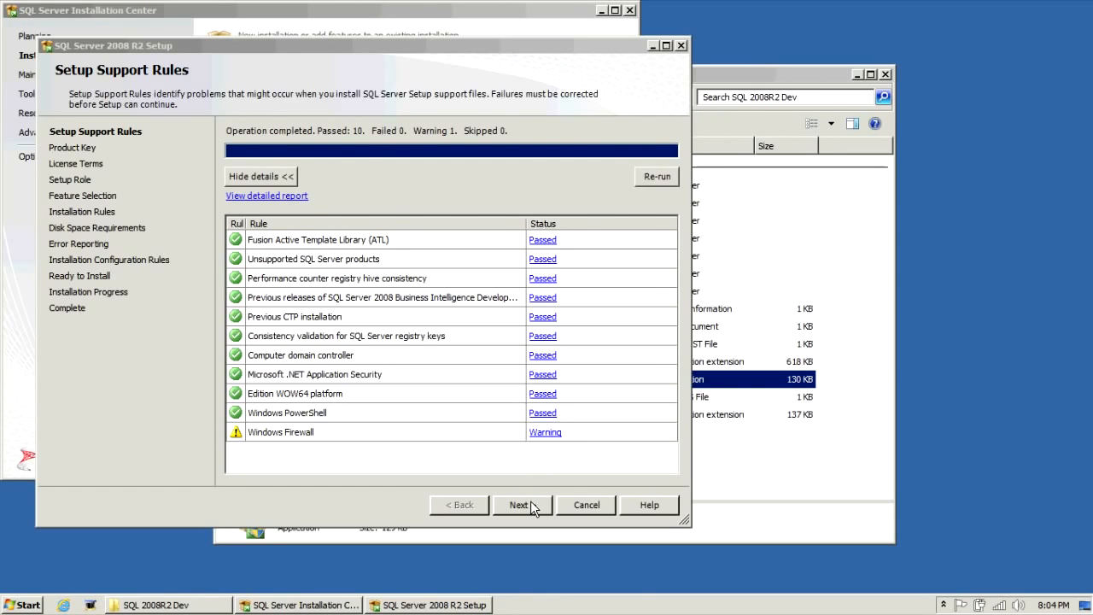
left_click(533, 505)
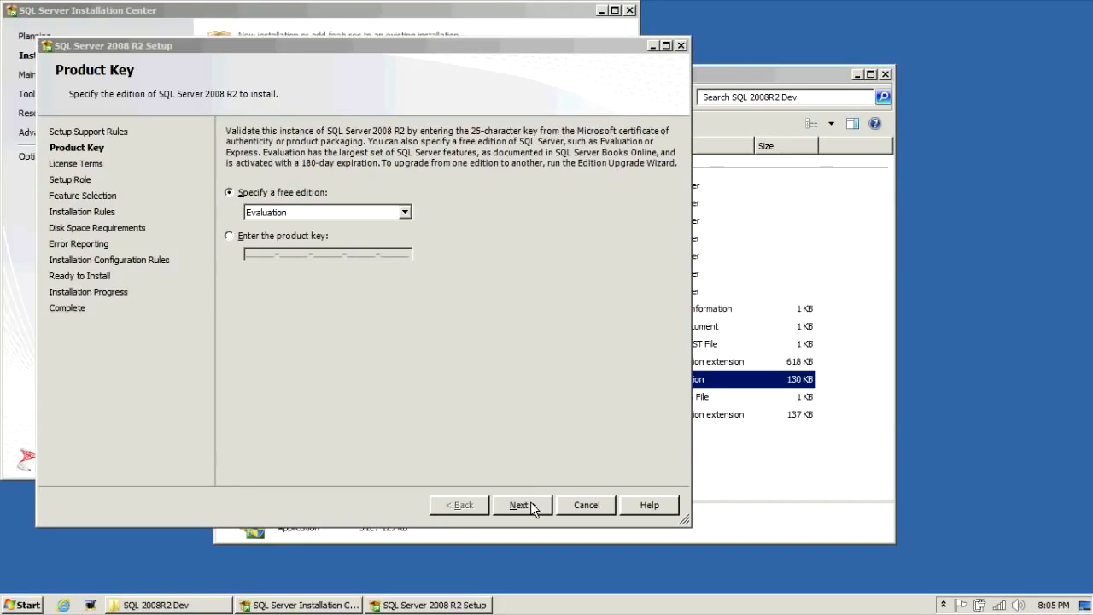
left_click(530, 504)
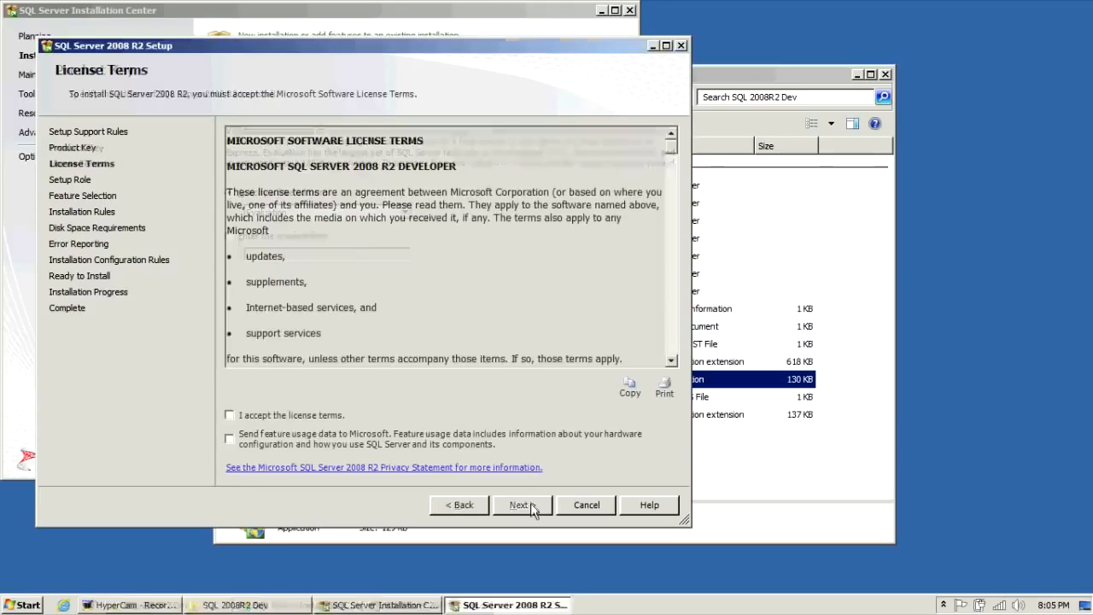
- Accept the license terms and continue with the SQL Server Feature Installation role
left_click(229, 415)
left_click(523, 505)
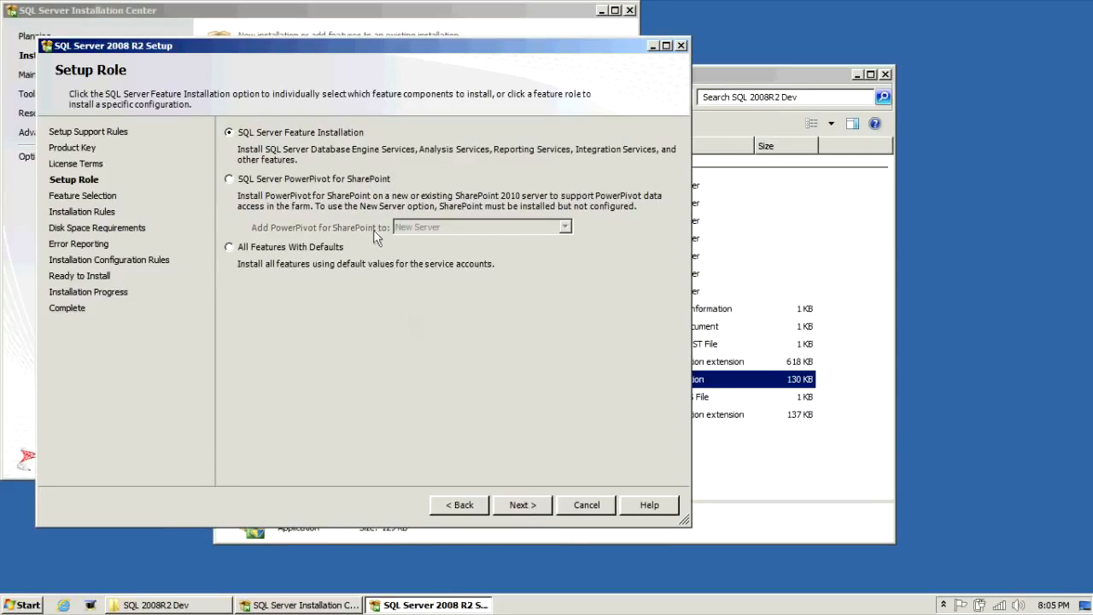
left_click(537, 509)
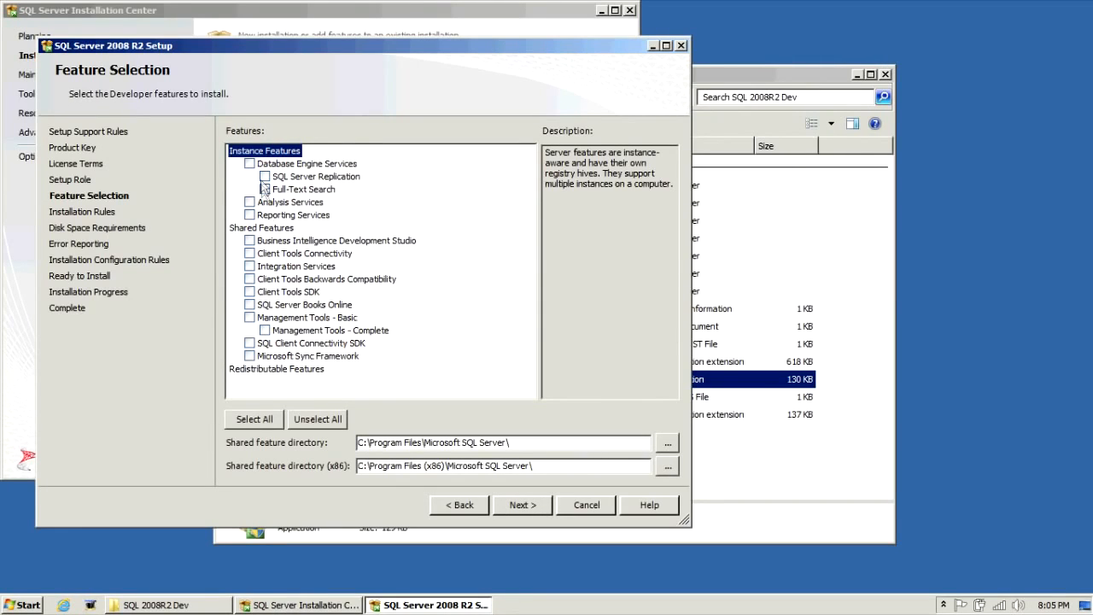
- Select Database Engine Services with Full-Text Search plus all shared features except Microsoft Sync Framework, then continue
left_click(250, 164)
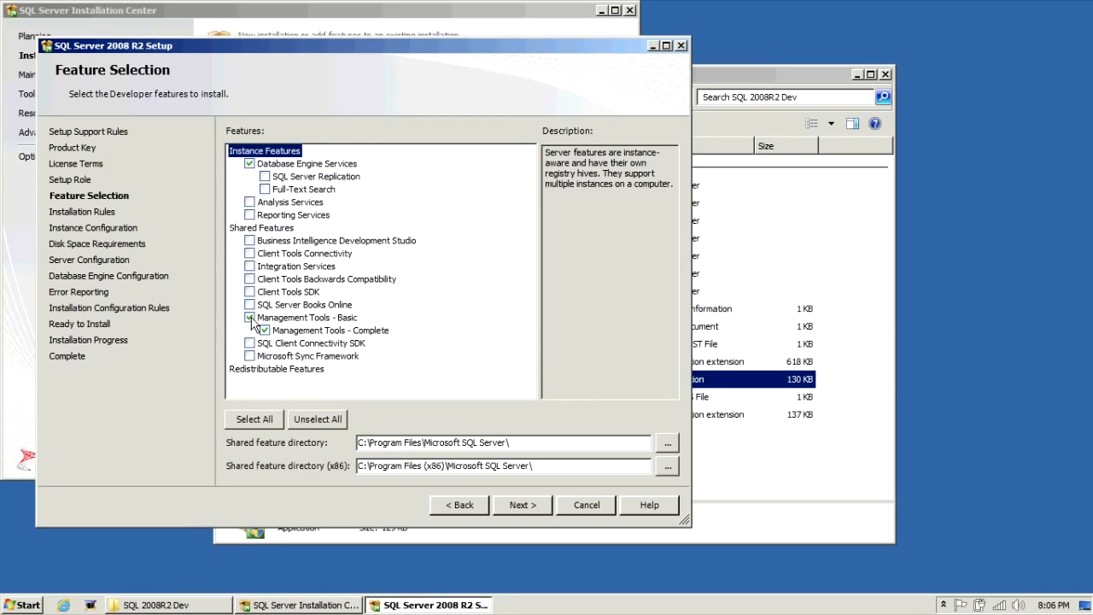
left_click(265, 189)
left_click(249, 240)
left_click(249, 253)
left_click(250, 265)
left_click(249, 279)
left_click(250, 292)
left_click(250, 305)
left_click(250, 343)
left_click(337, 307)
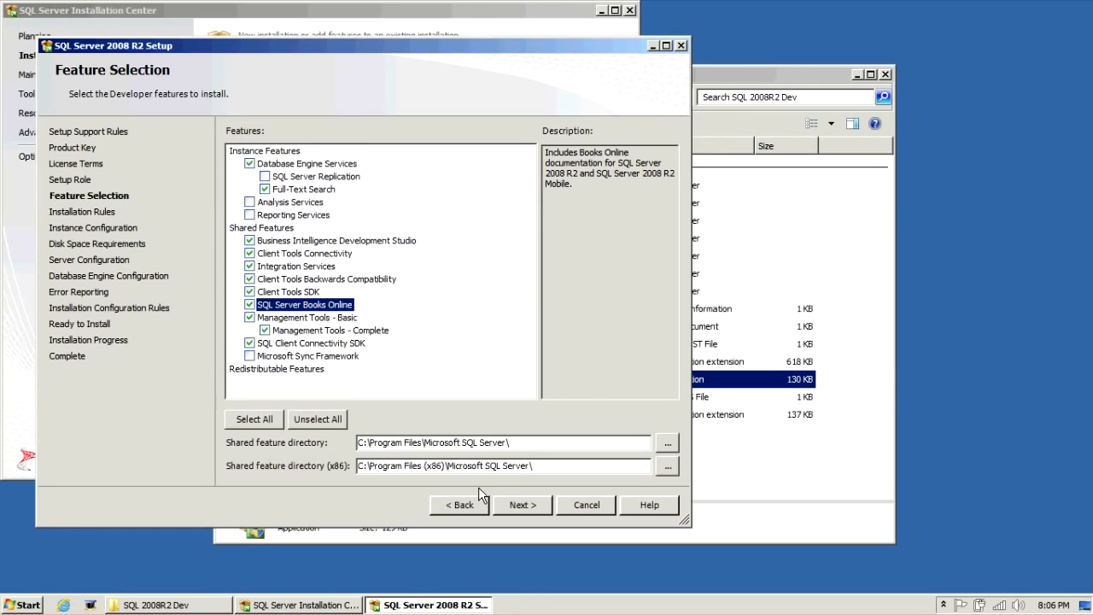
left_click(530, 505)
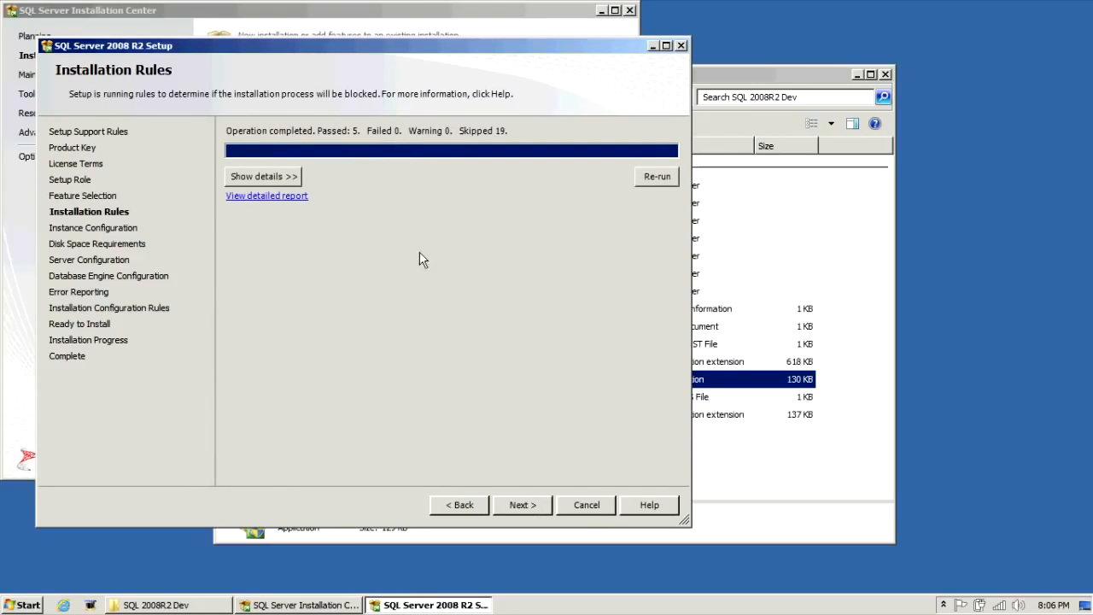
- Continue past installation rules, keep the default instance MSSQLSERVER, and pass the disk space requirements page
left_click(529, 506)
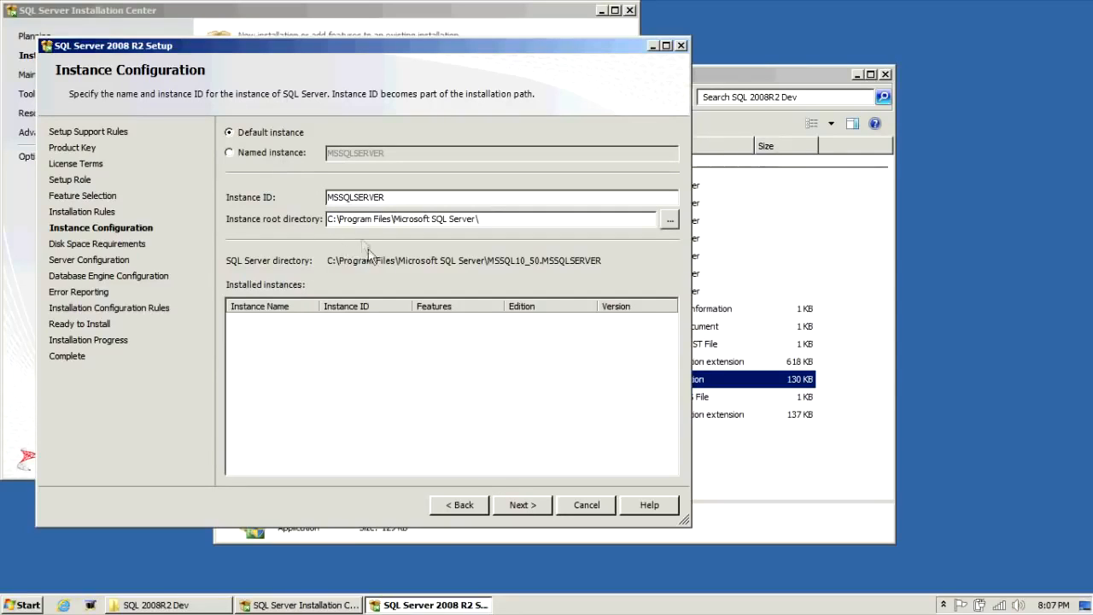
left_click(524, 504)
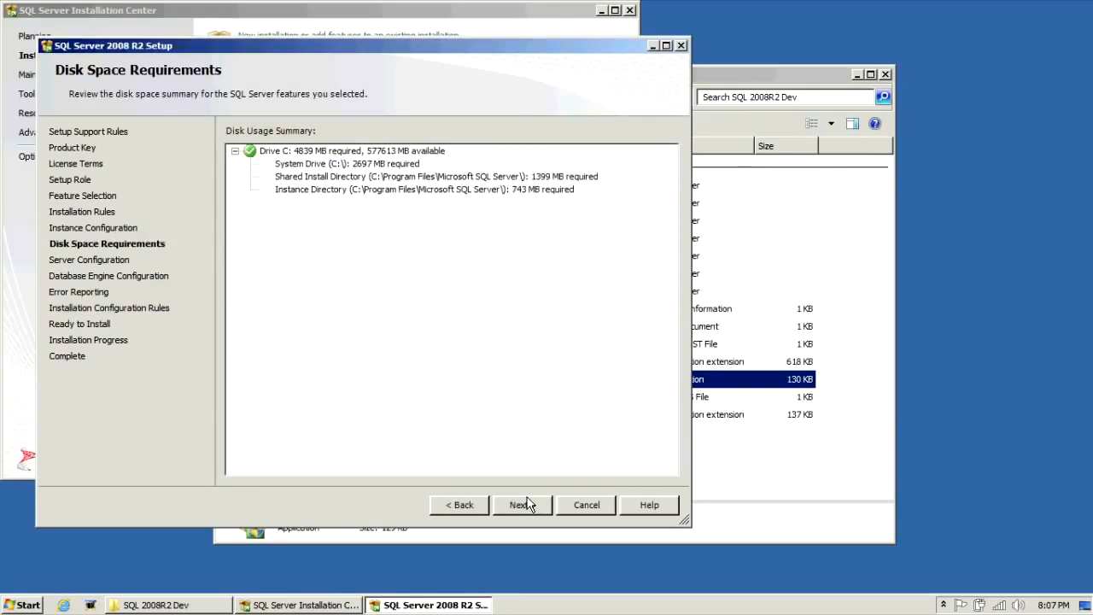
left_click(527, 504)
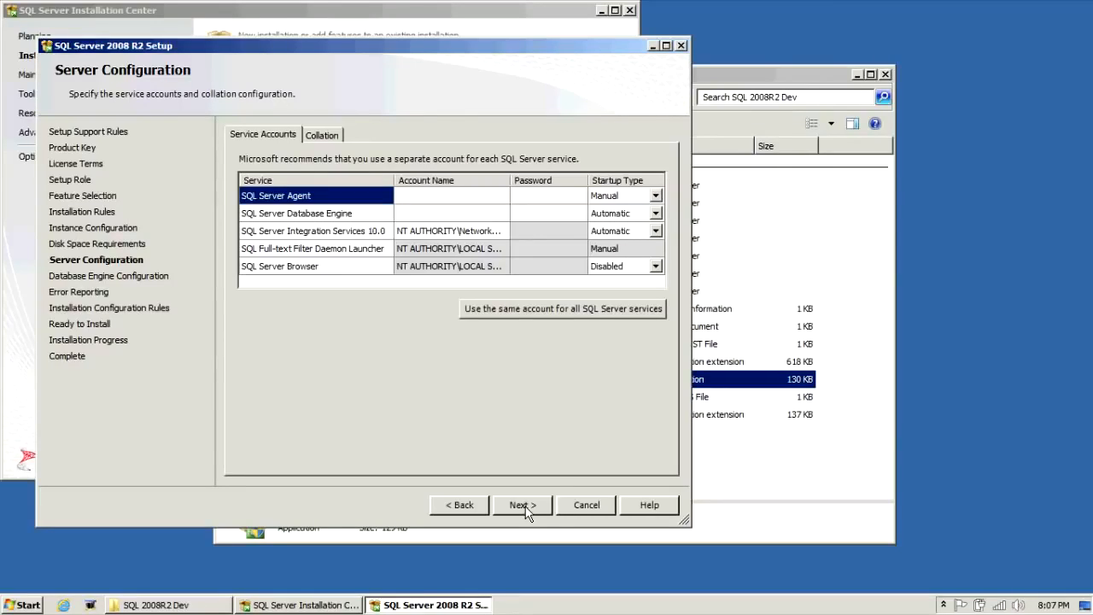
- Set the SQL Server Agent and Database Engine service accounts to NT AUTHORITY\SYSTEM and continue
left_click(497, 196)
left_click(501, 196)
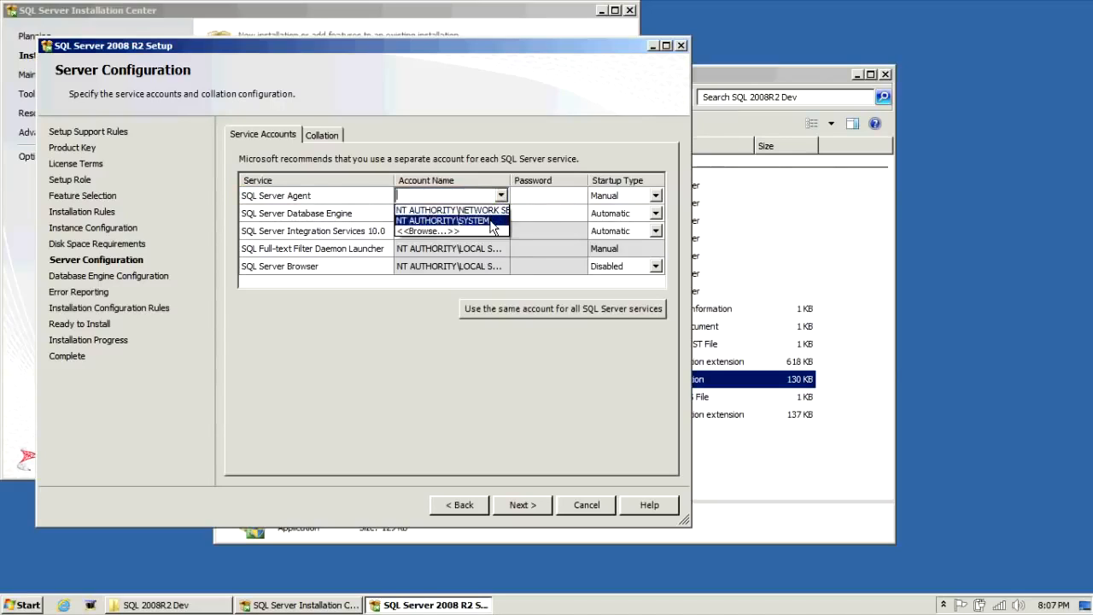
left_click(493, 221)
left_click(501, 213)
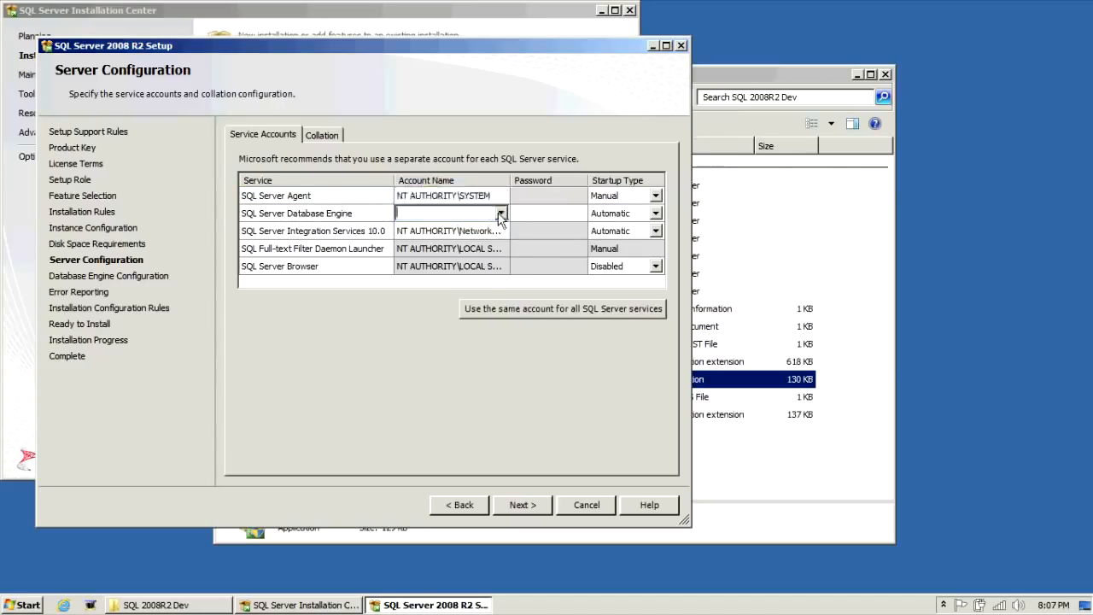
left_click(501, 212)
left_click(478, 239)
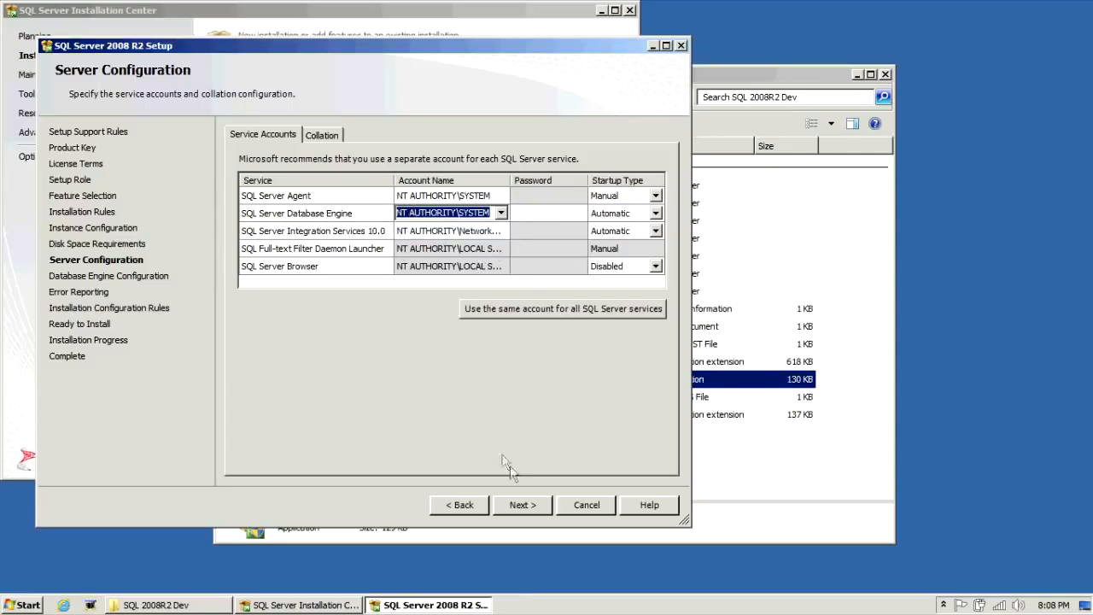
left_click(529, 507)
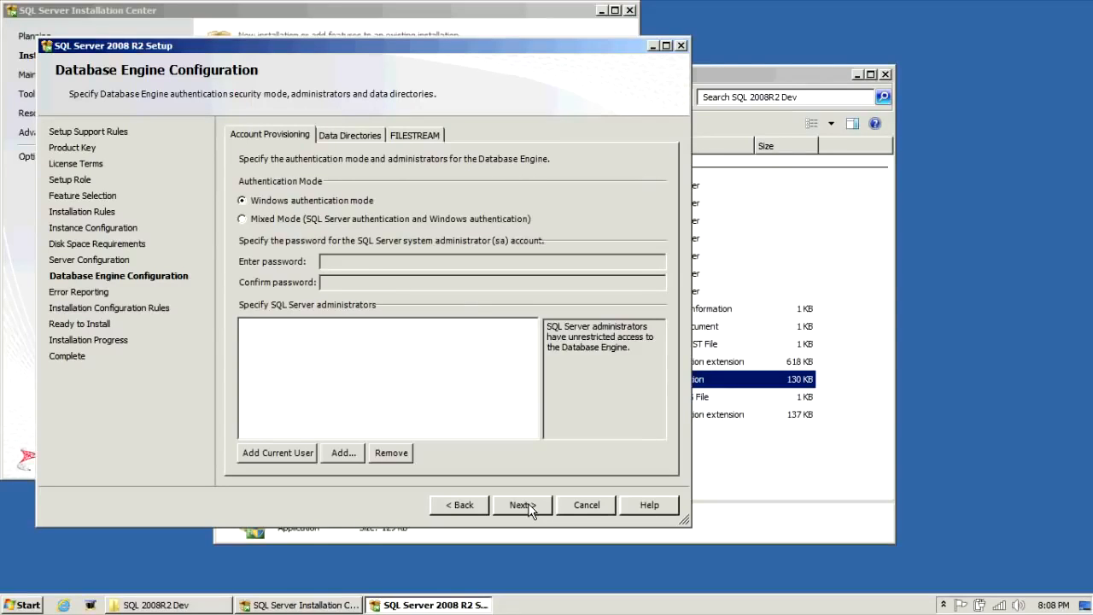
- Choose Mixed Mode authentication and enter and confirm the sa account password
left_click(378, 219)
left_click(372, 264)
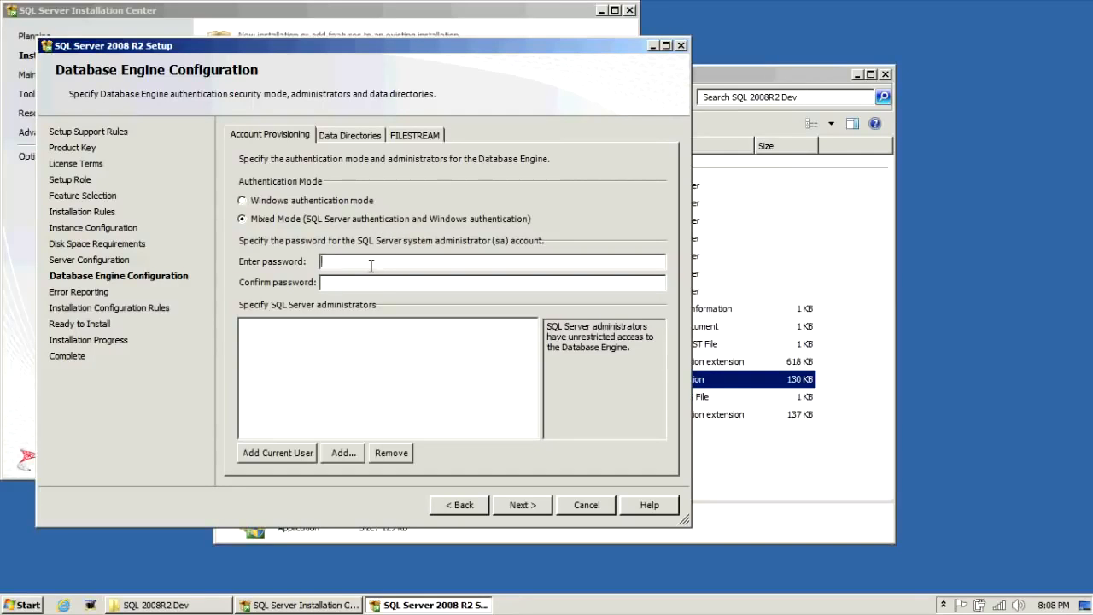
type("****************")
- Add the current user as a SQL Server administrator
left_click(313, 454)
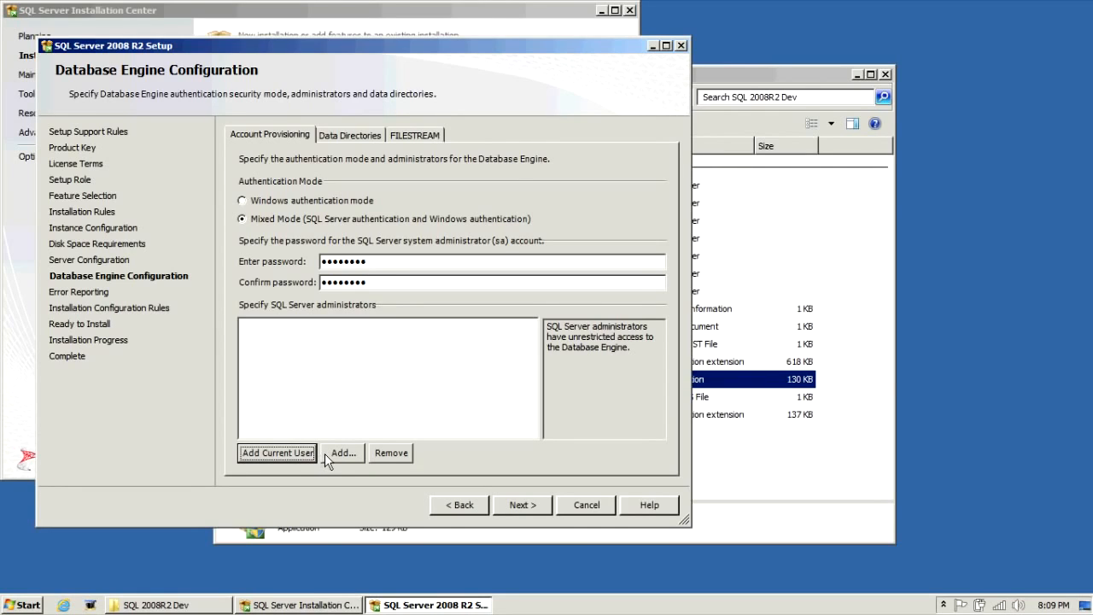
left_click(325, 453)
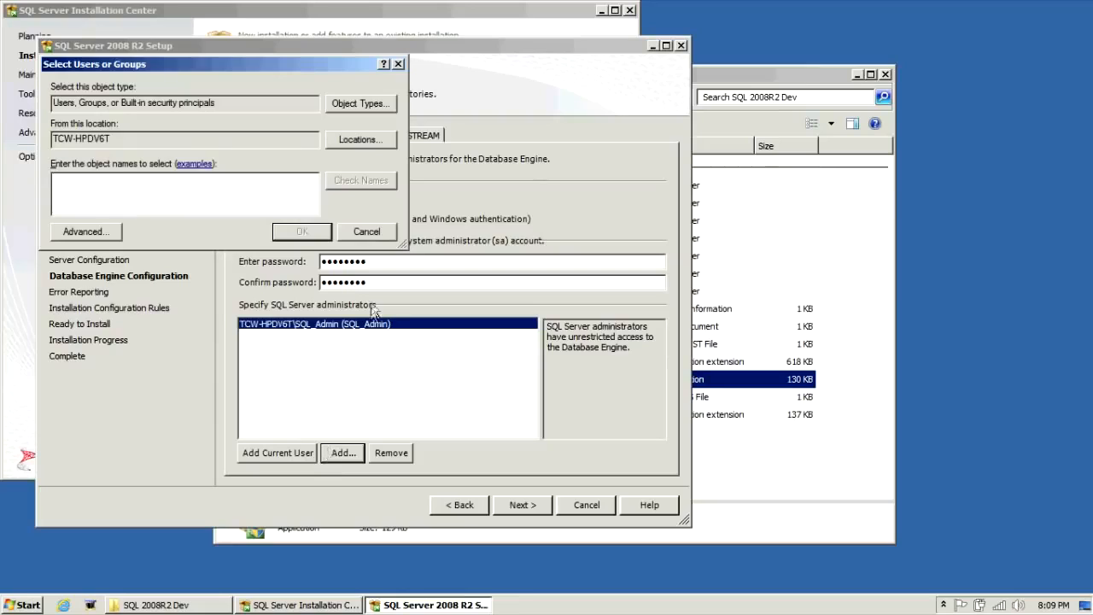
left_click(398, 64)
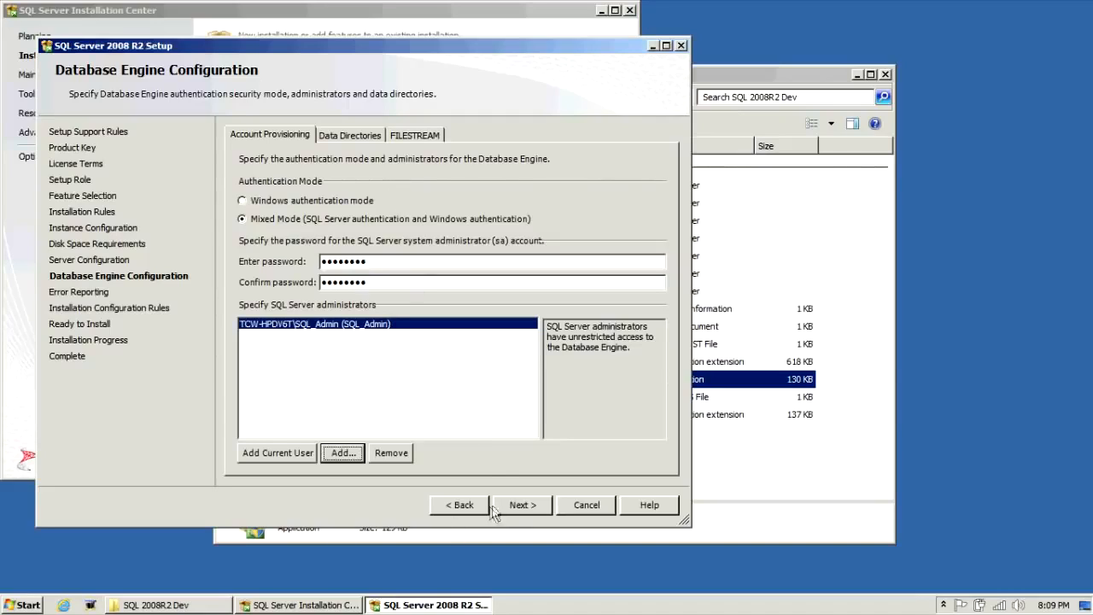
- Review the database engine data directory paths
left_click(352, 135)
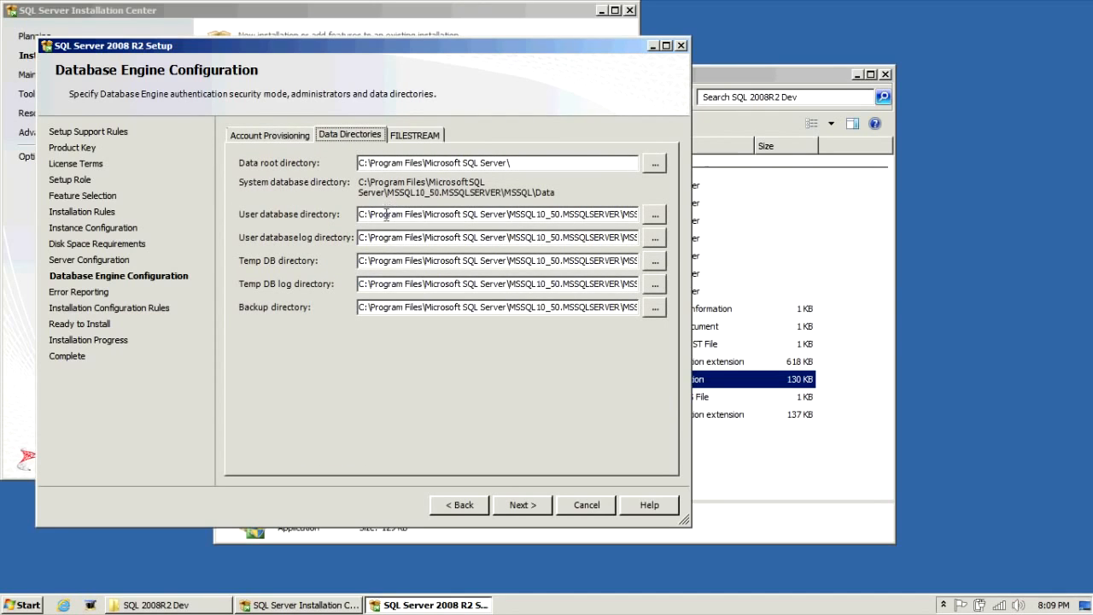
left_click(389, 284)
left_click_drag(401, 312, 507, 309)
left_click(496, 307)
- Continue past error reporting and show the installation configuration rules details before proceeding
left_click(535, 505)
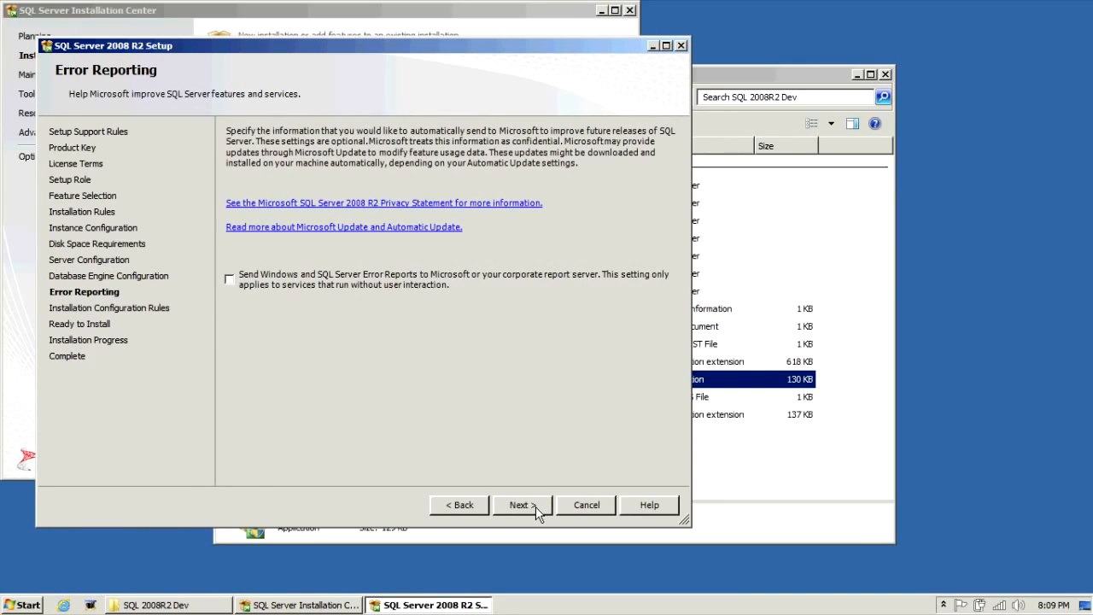
left_click(536, 506)
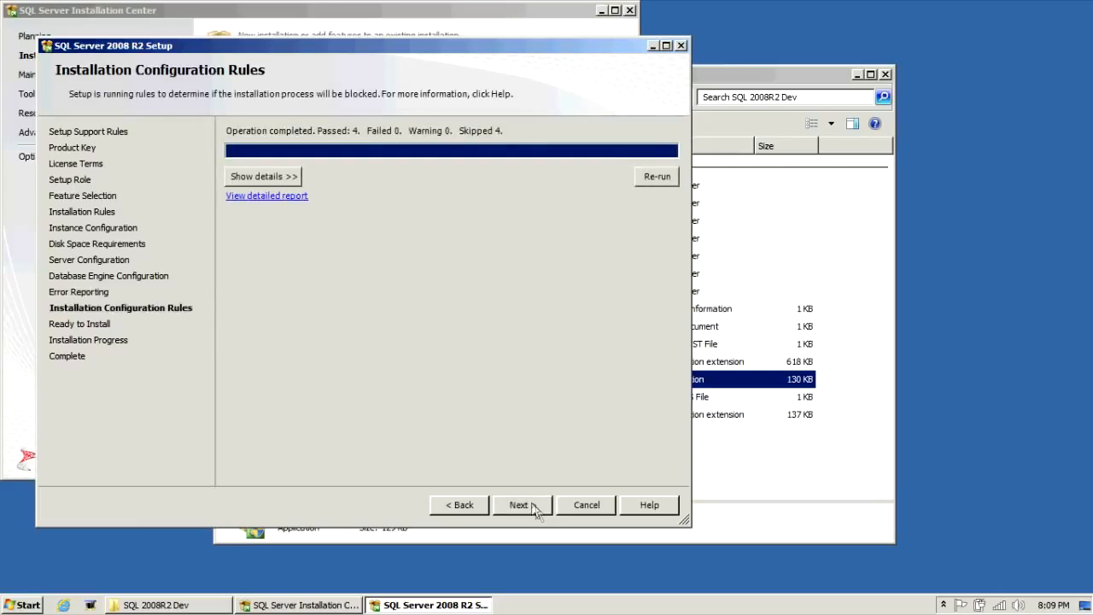
left_click(284, 175)
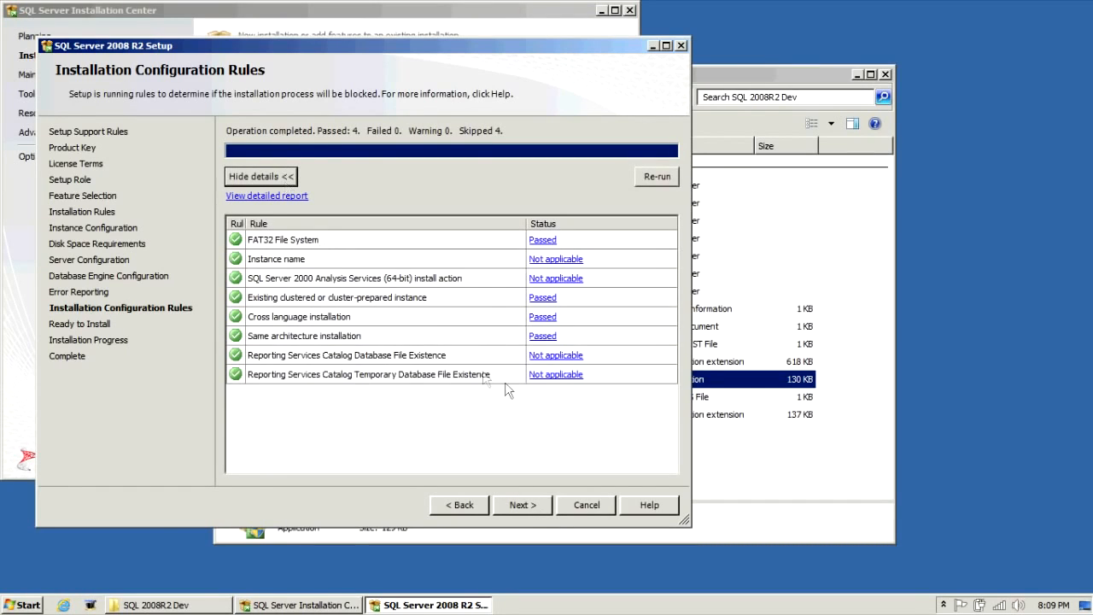
left_click(523, 505)
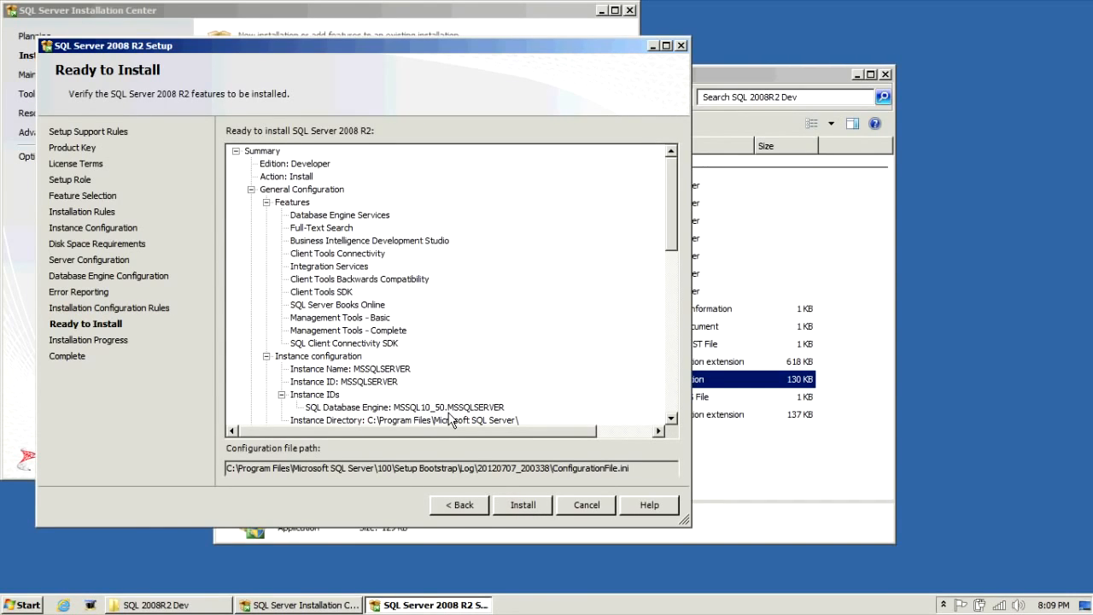
- Install SQL Server 2008 R2, then close the setup wizard and the Installation Center
left_click(525, 511)
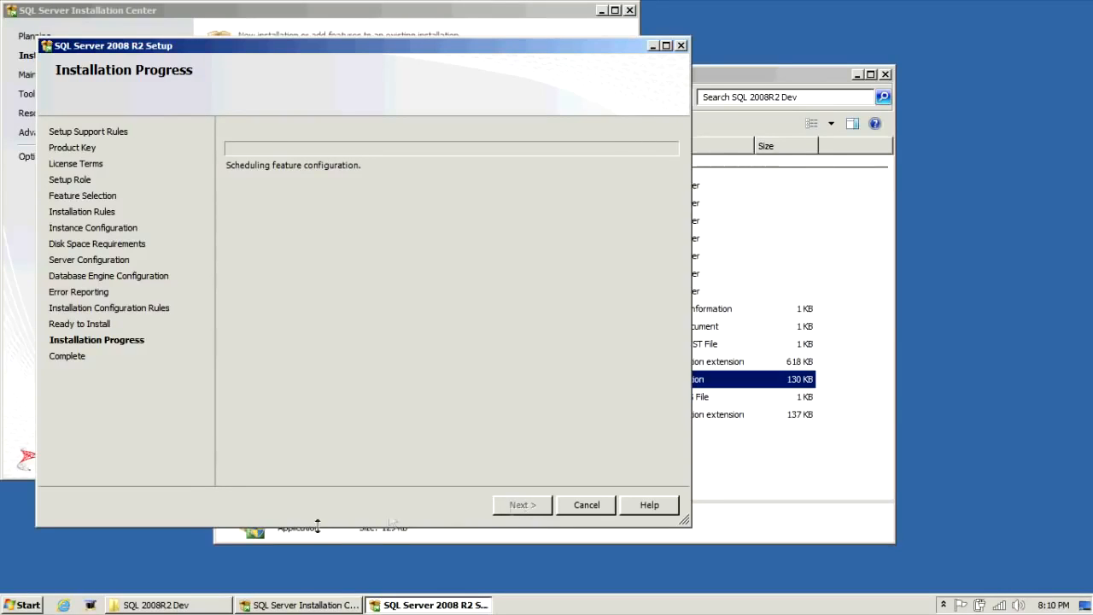
left_click(89, 605)
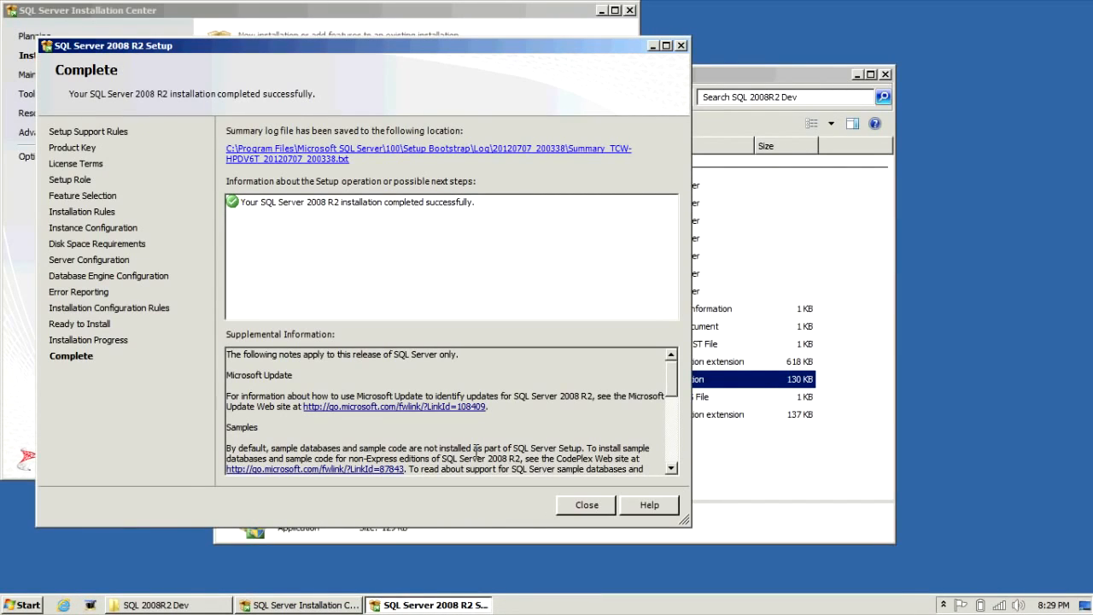
left_click(584, 505)
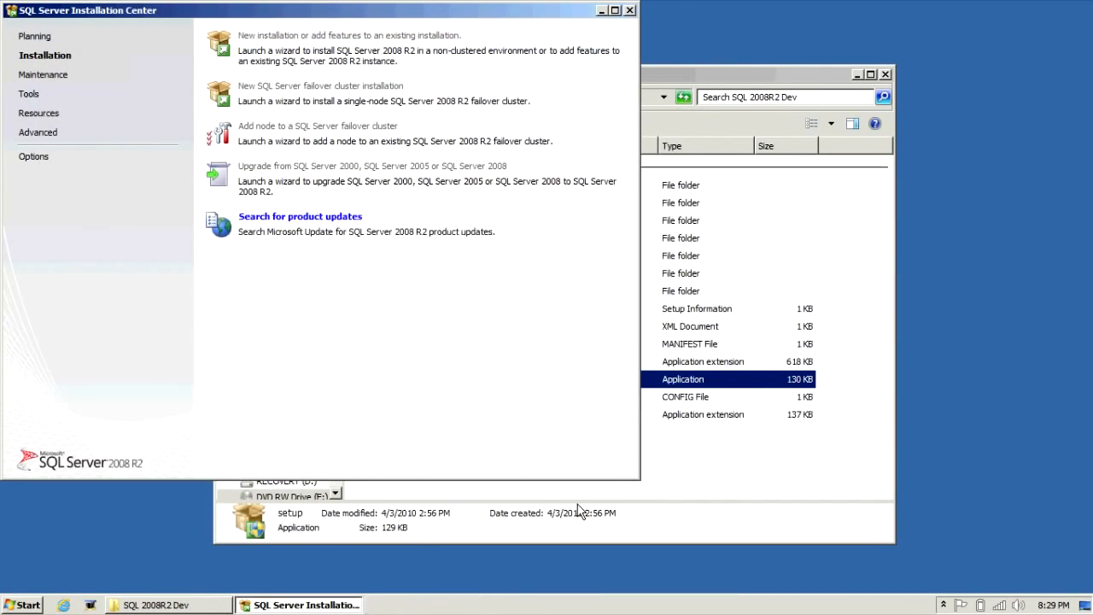
left_click(629, 12)
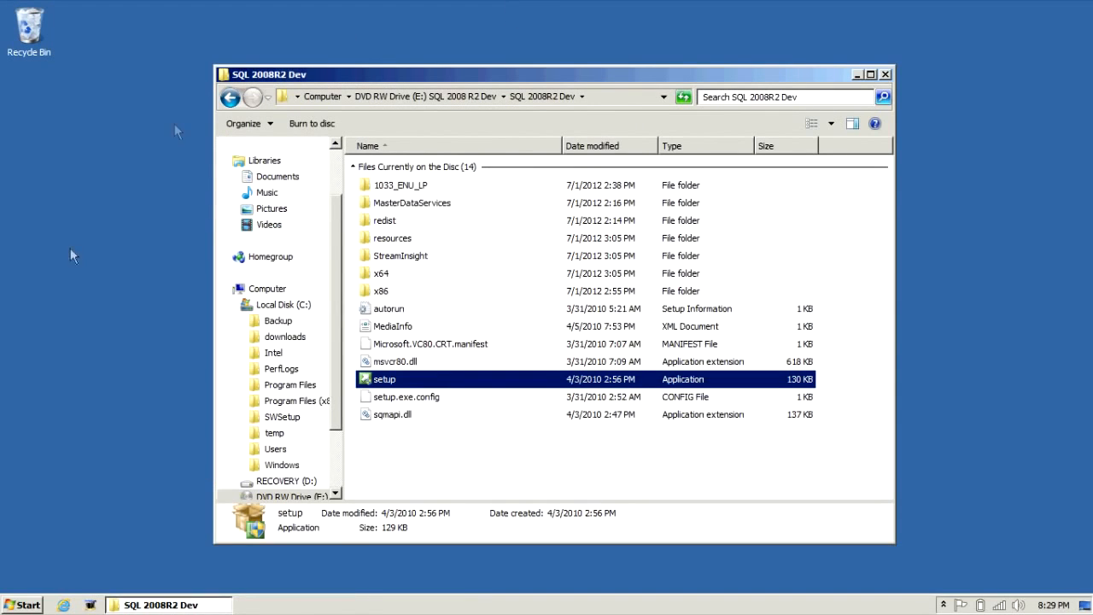
- Launch SQL Server Management Studio and connect to the local database engine using Windows Authentication
left_click(17, 609)
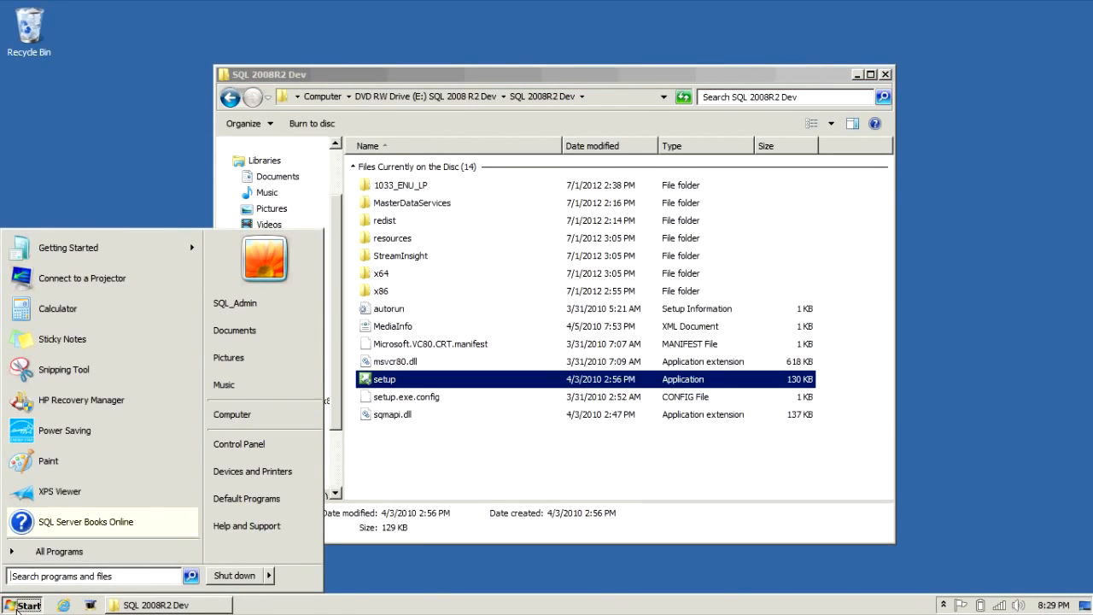
left_click(47, 560)
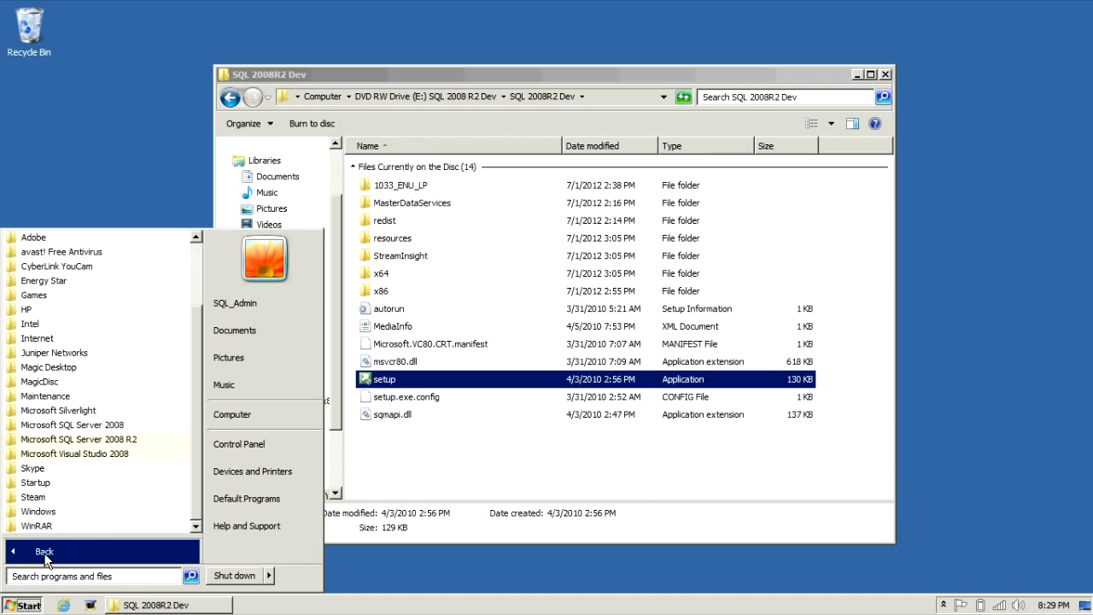
left_click(94, 441)
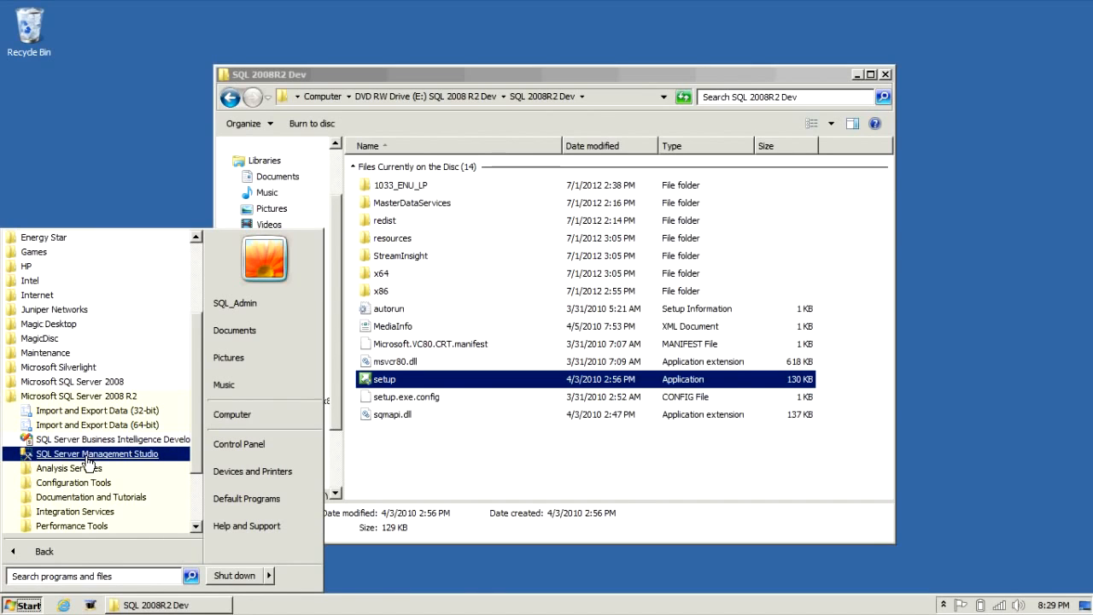
left_click(88, 456)
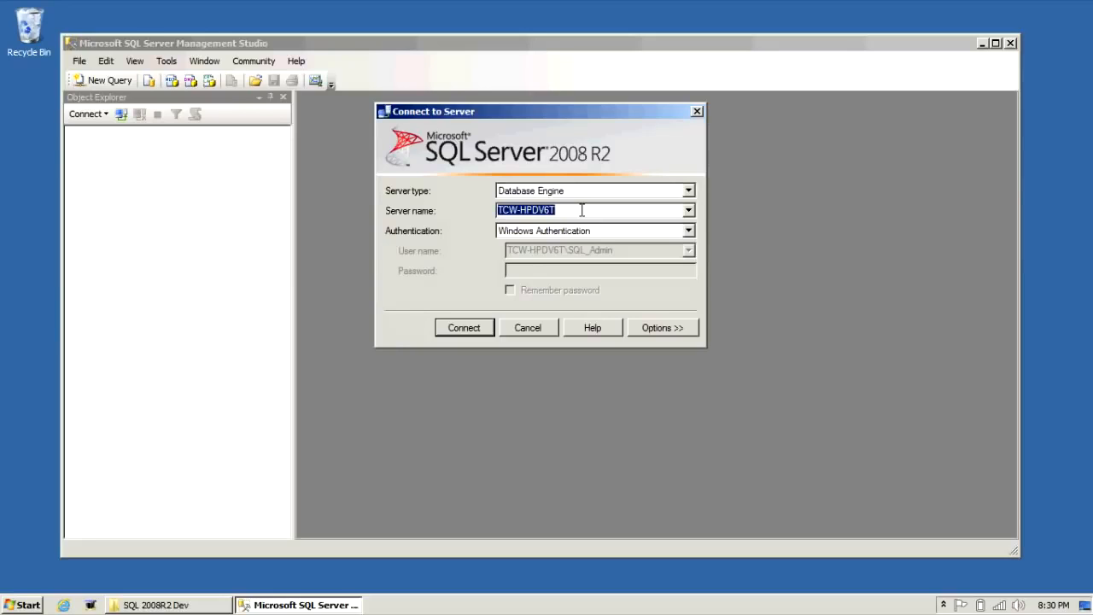
left_click(480, 328)
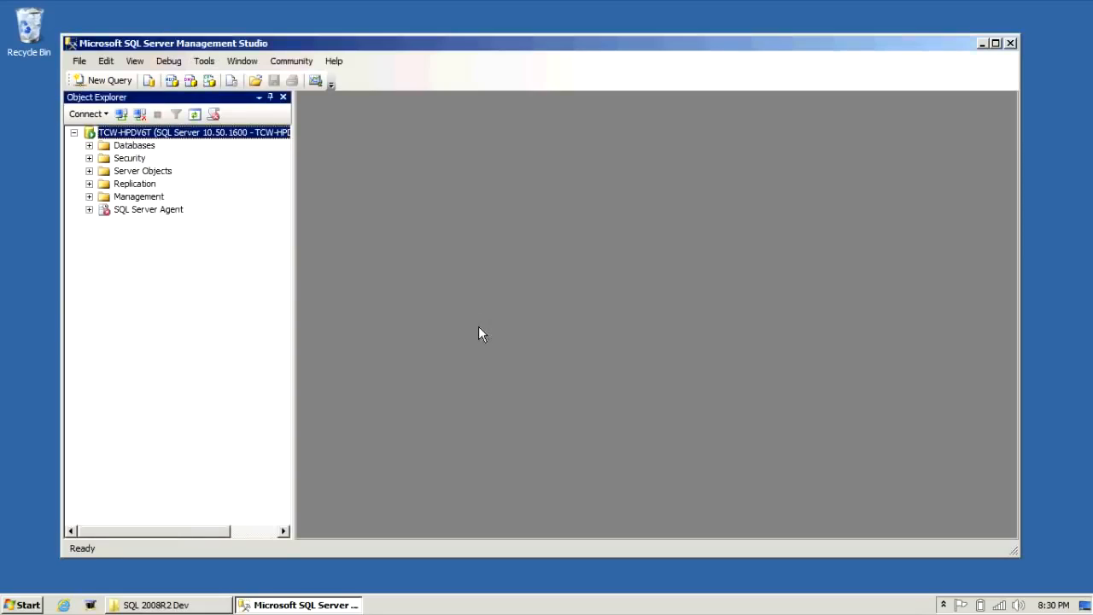
- Expand the server's Databases and System Databases folders in Object Explorer to examine the installed system databases
left_click(89, 145)
left_click(106, 159)
left_click(104, 159)
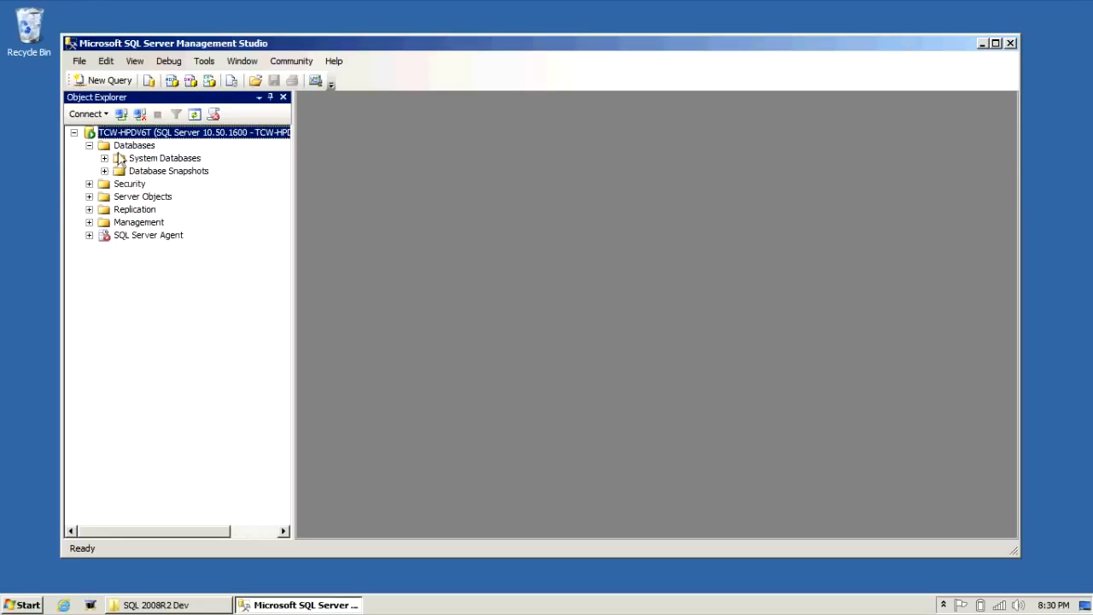
left_click(104, 158)
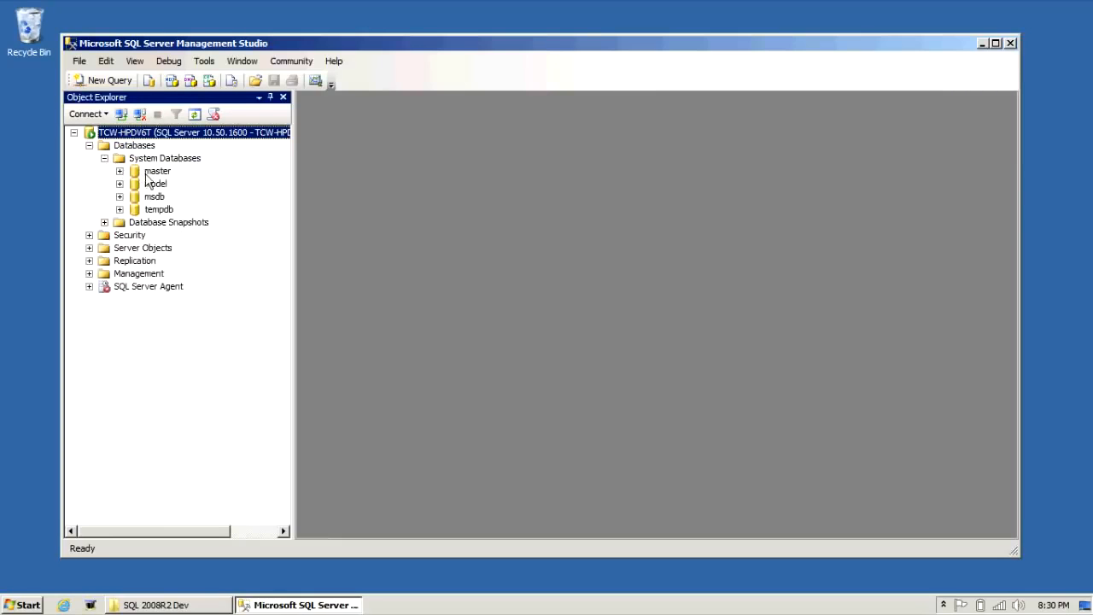